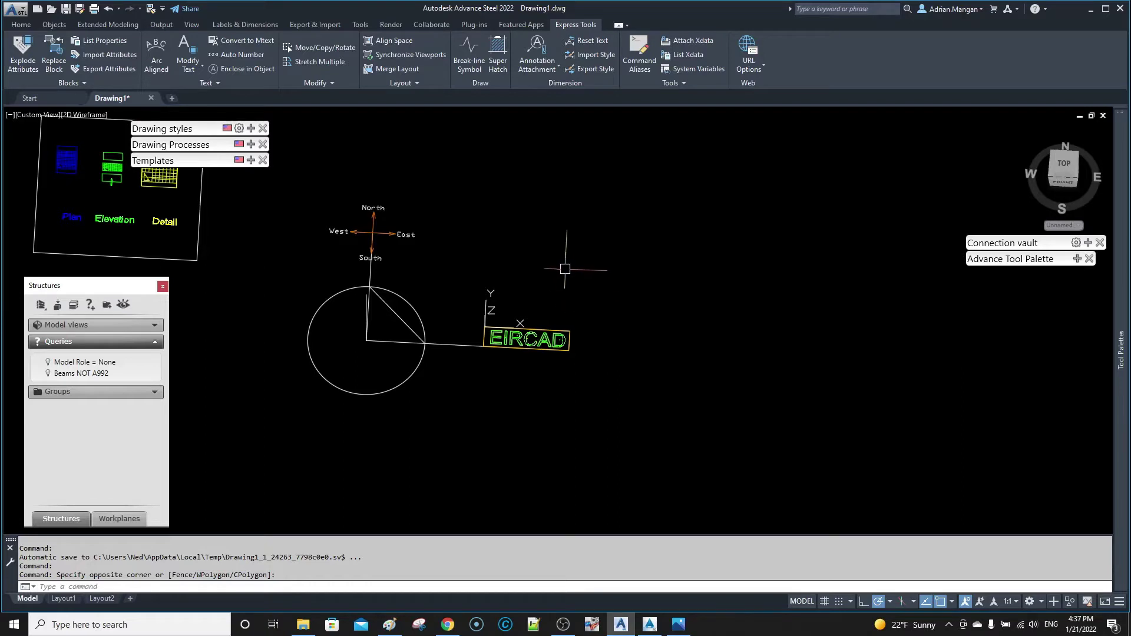
middle_click_drag(563, 269, 564, 278)
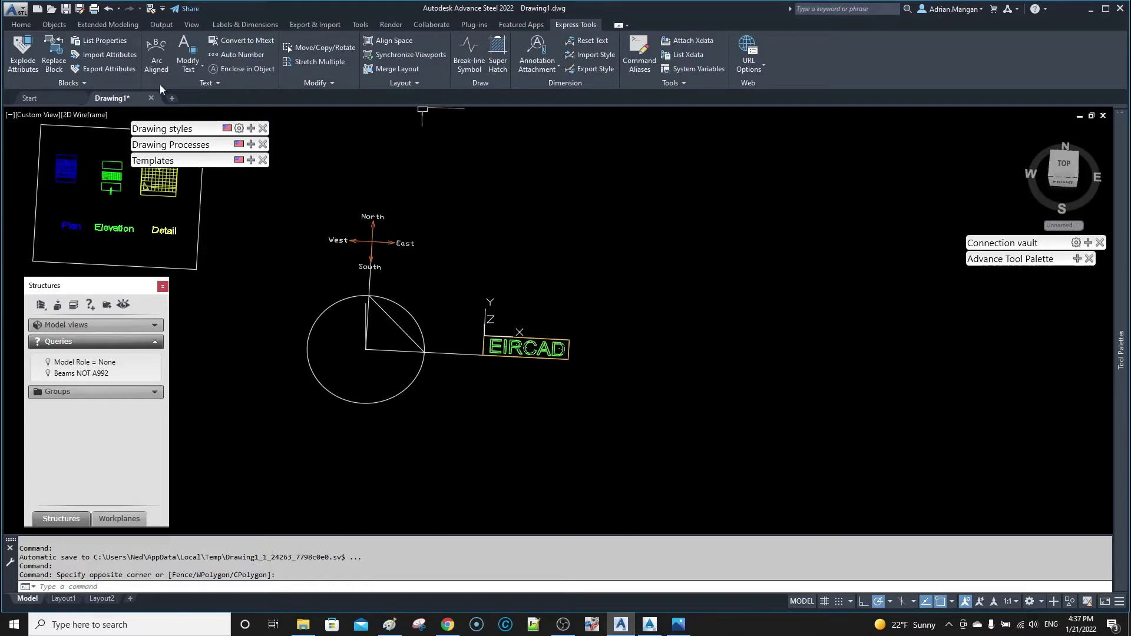
left_click(20, 25)
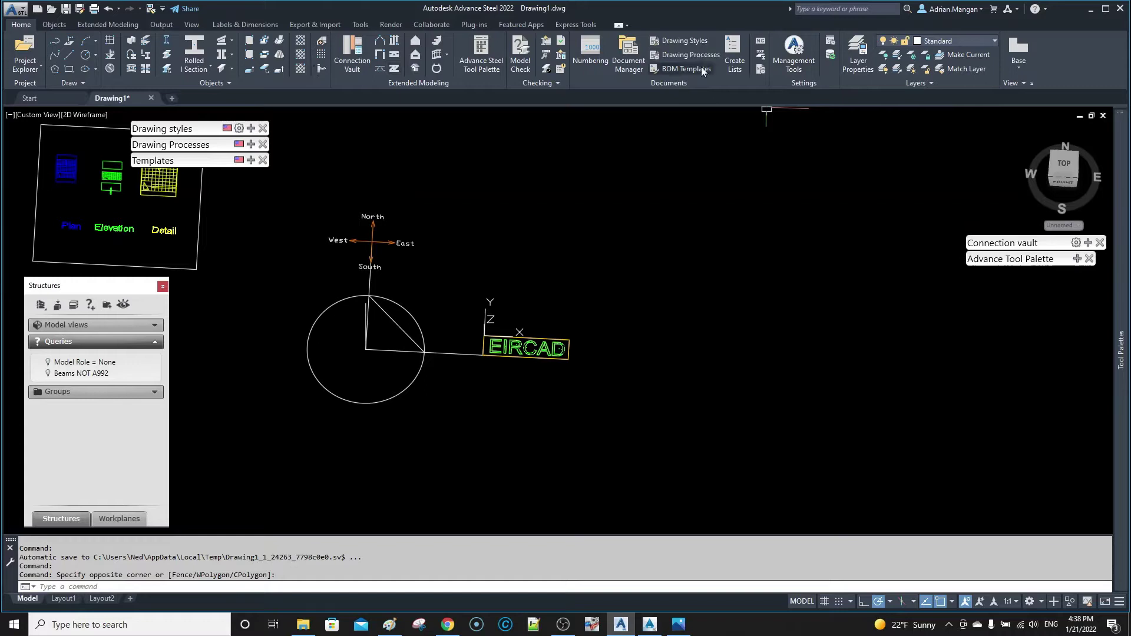
left_click(361, 24)
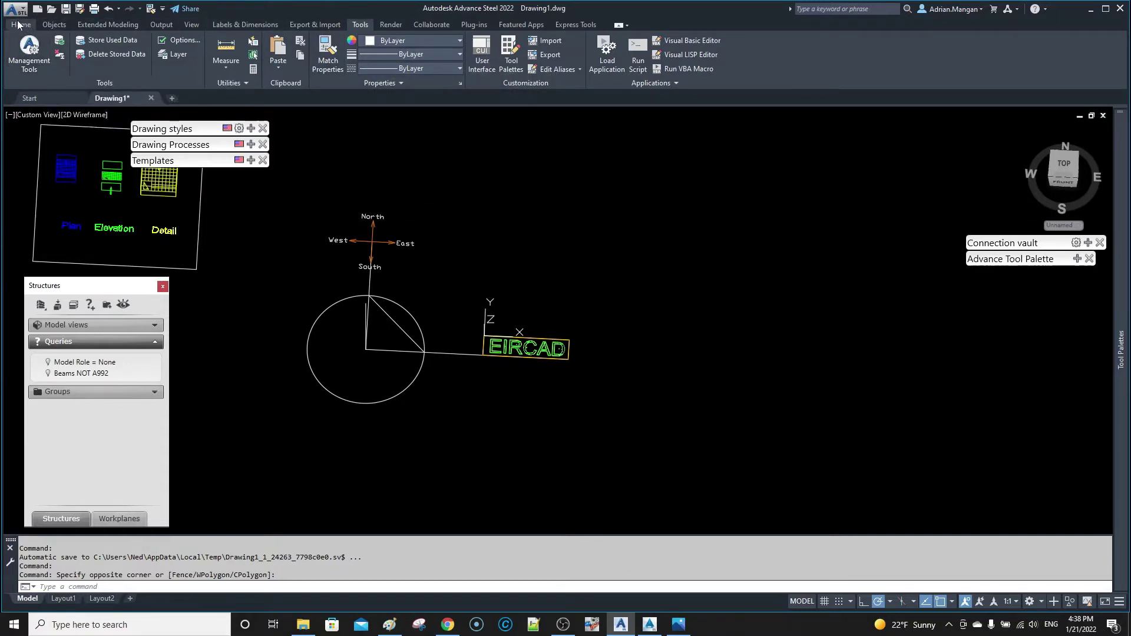
- Remove the last command shortcut from the Quick Access Toolbar
right_click(327, 45)
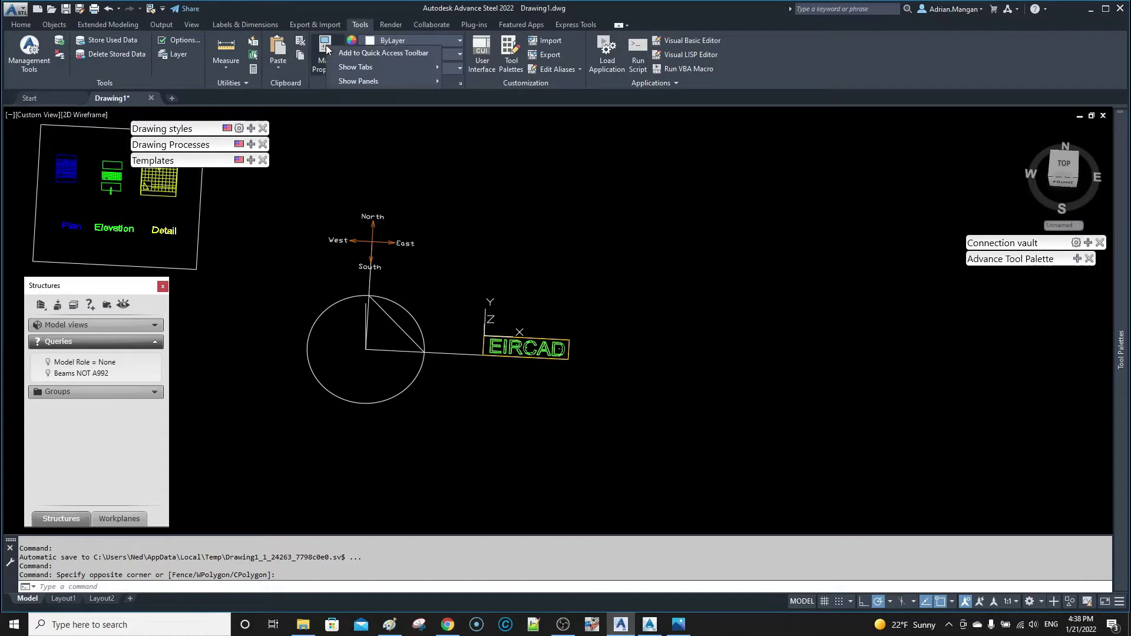
left_click(309, 43)
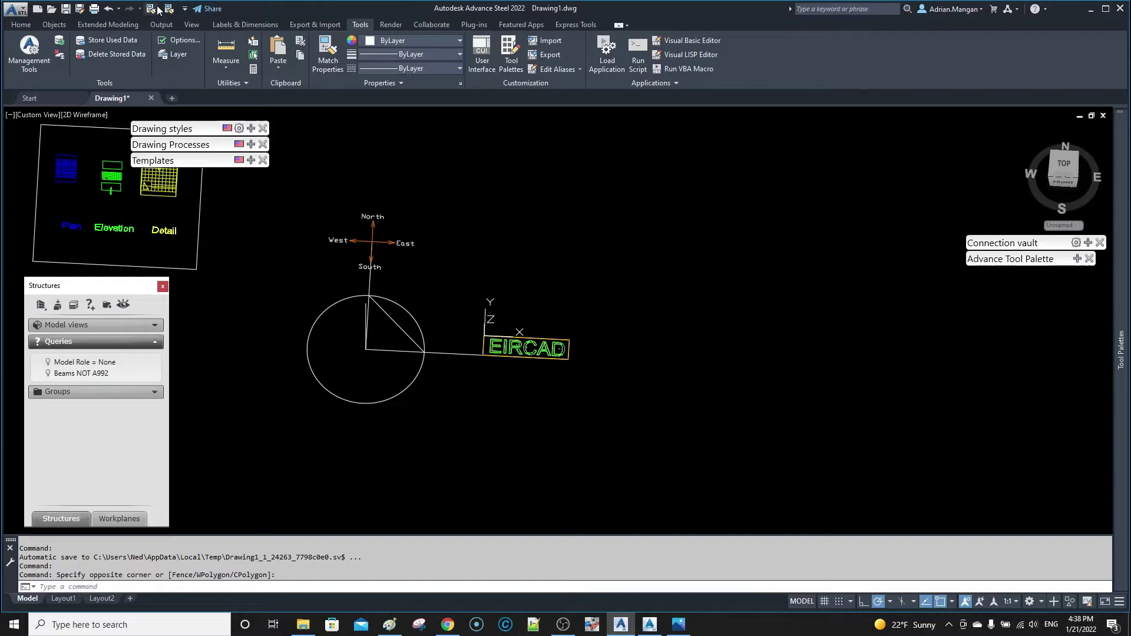
right_click(168, 8)
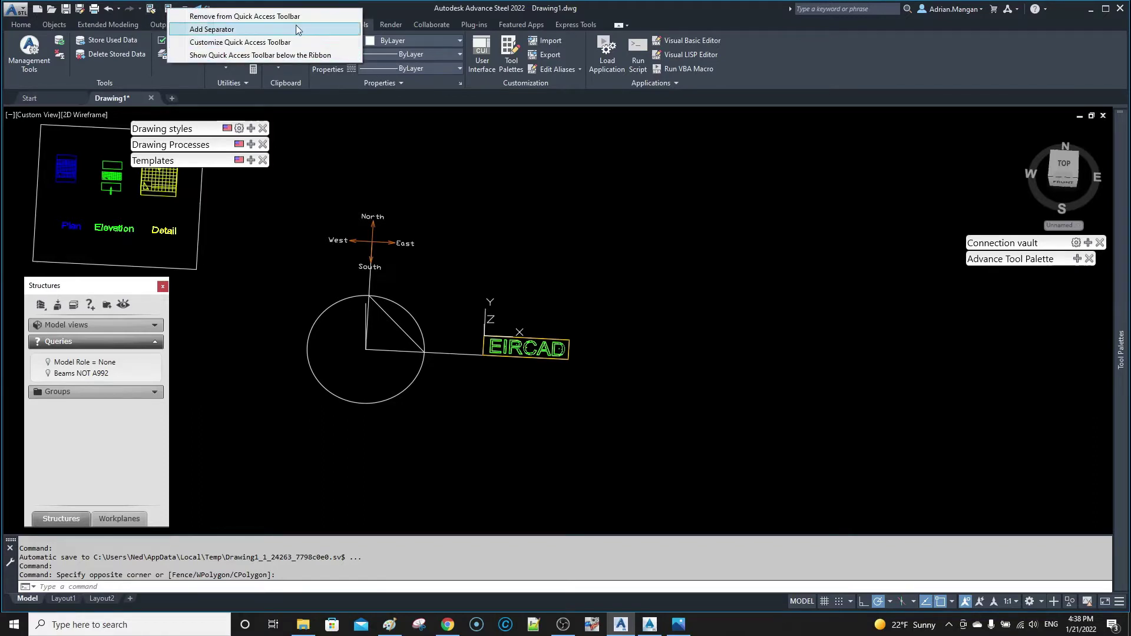
left_click(207, 16)
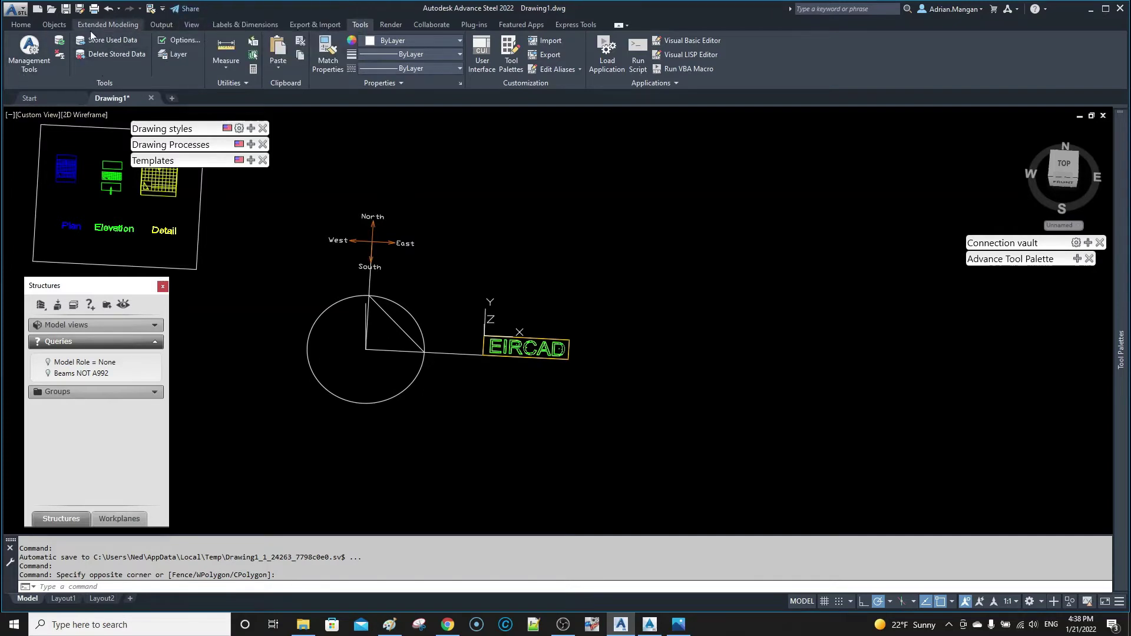
- Add the Joint Utilities command in the middle row, third column of Extended Modeling to the Quick Access Toolbar
left_click(229, 26)
left_click(324, 25)
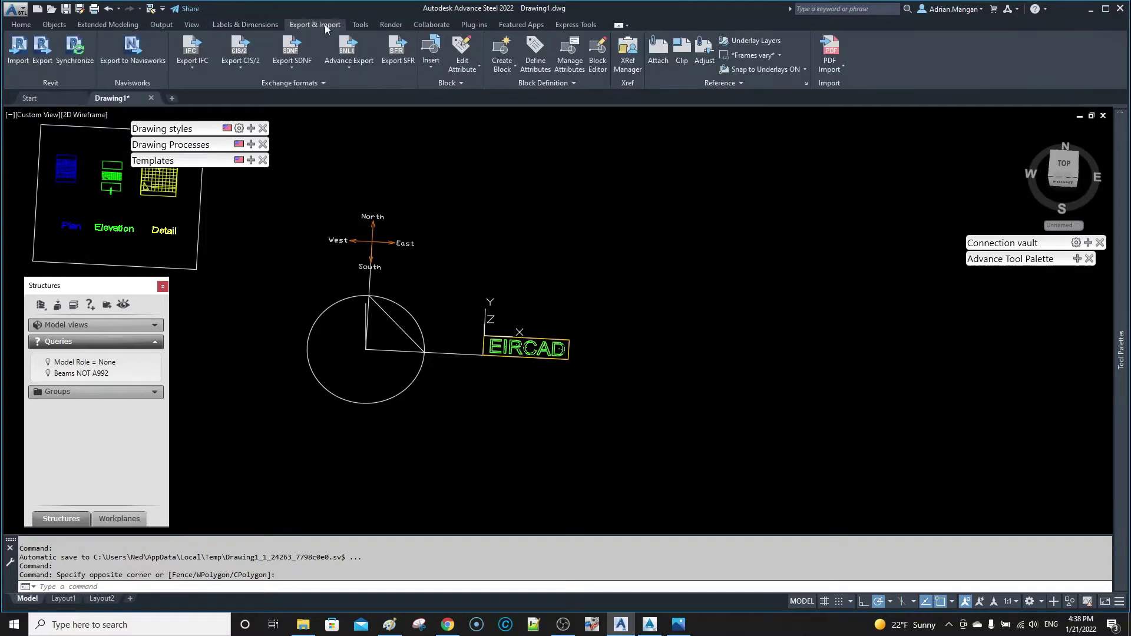
left_click(360, 25)
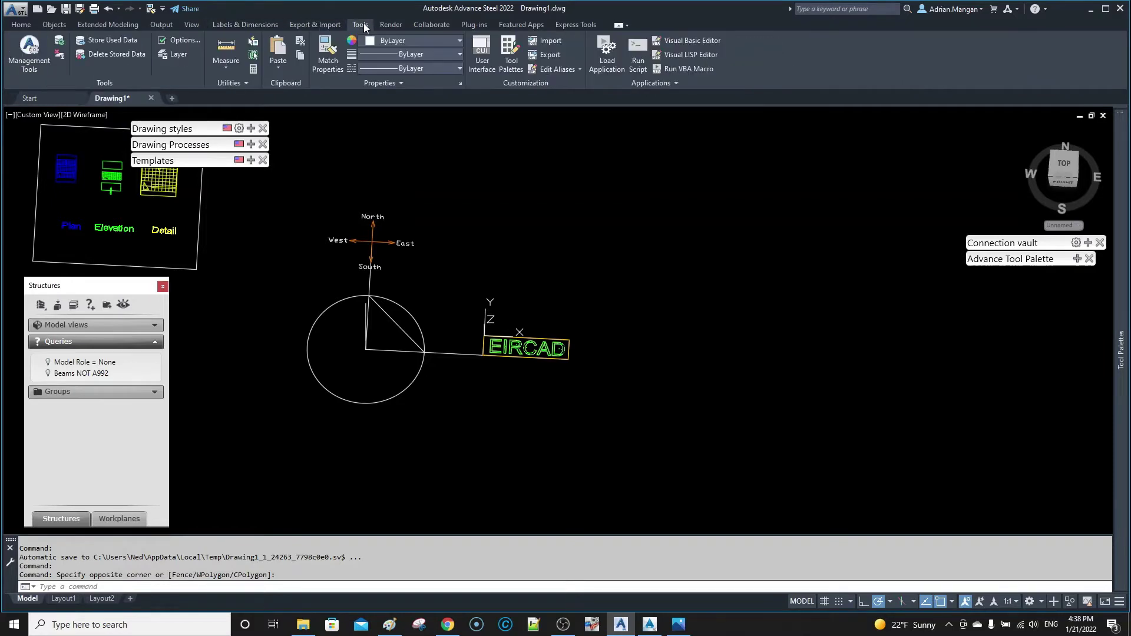
left_click(54, 24)
left_click(98, 23)
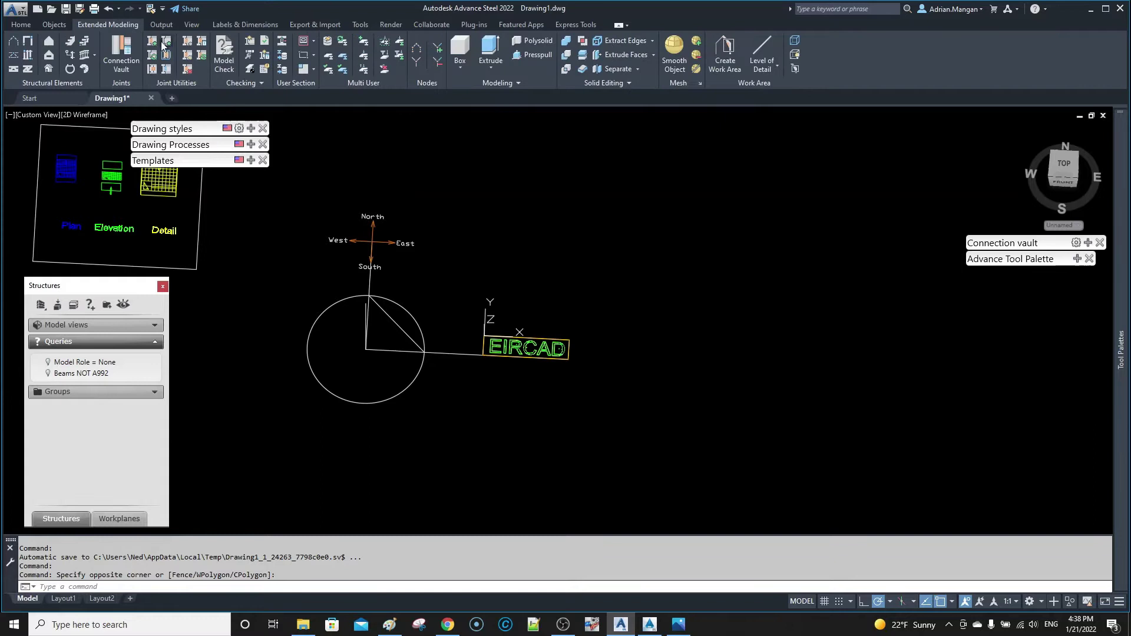
right_click(189, 55)
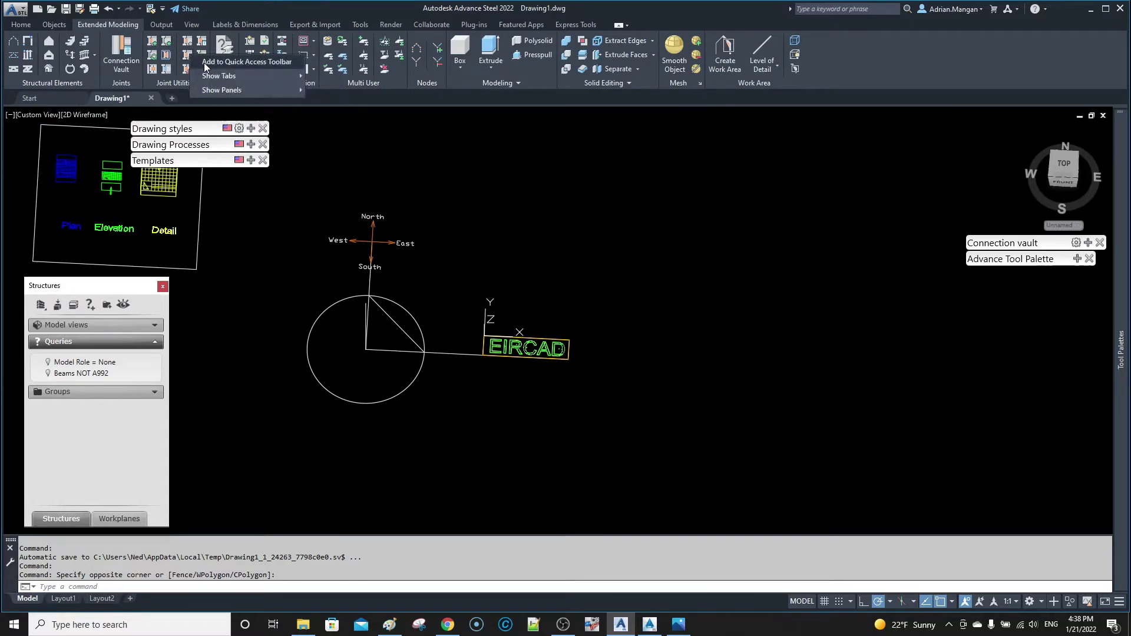
left_click(205, 62)
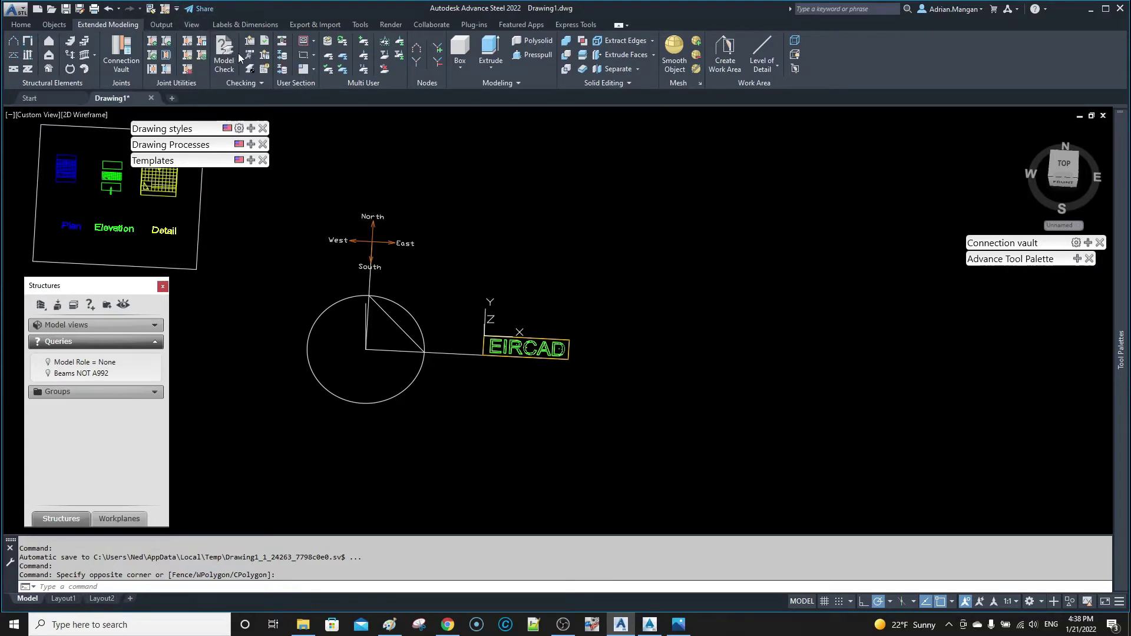
- Create a new Defaults profile named ADM in Management Tools and make it the current profile
left_click(22, 25)
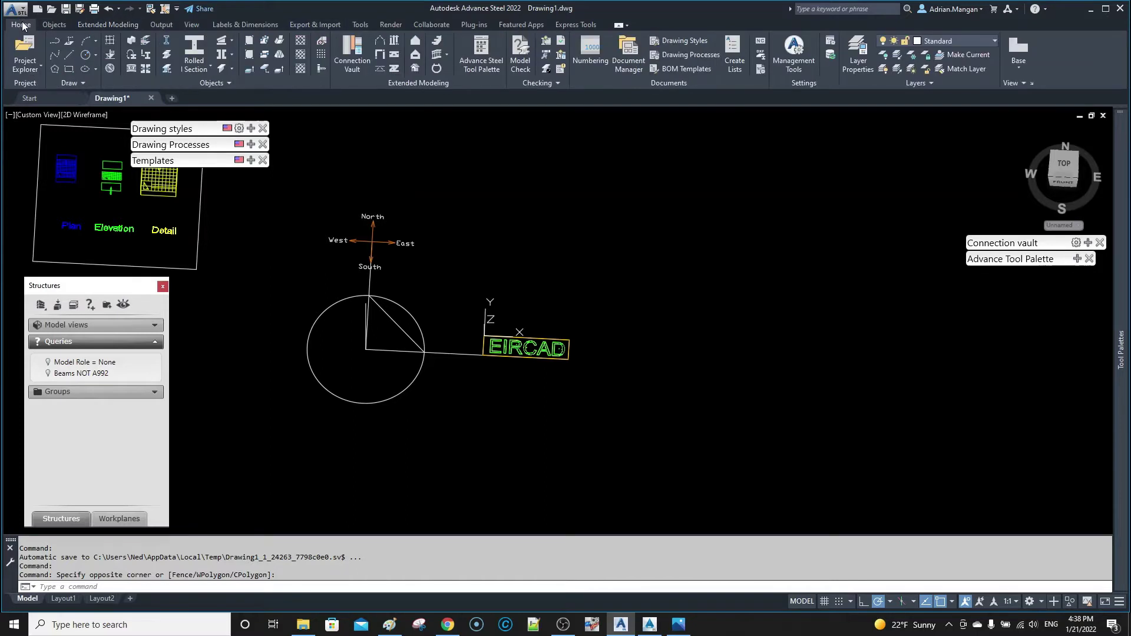
left_click(782, 48)
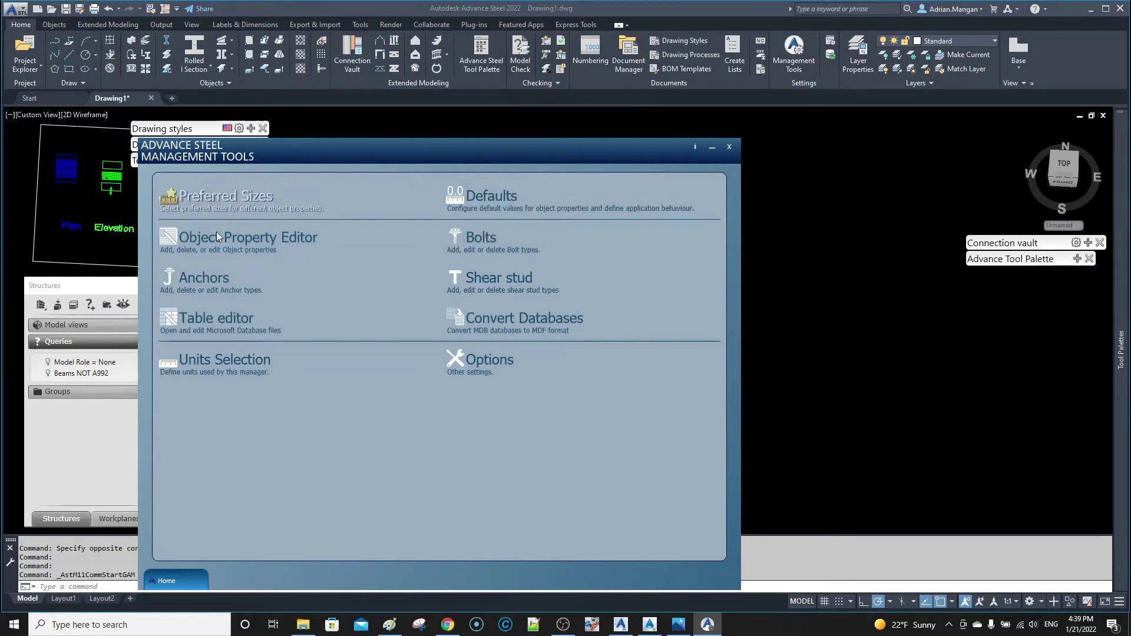
left_click(483, 199)
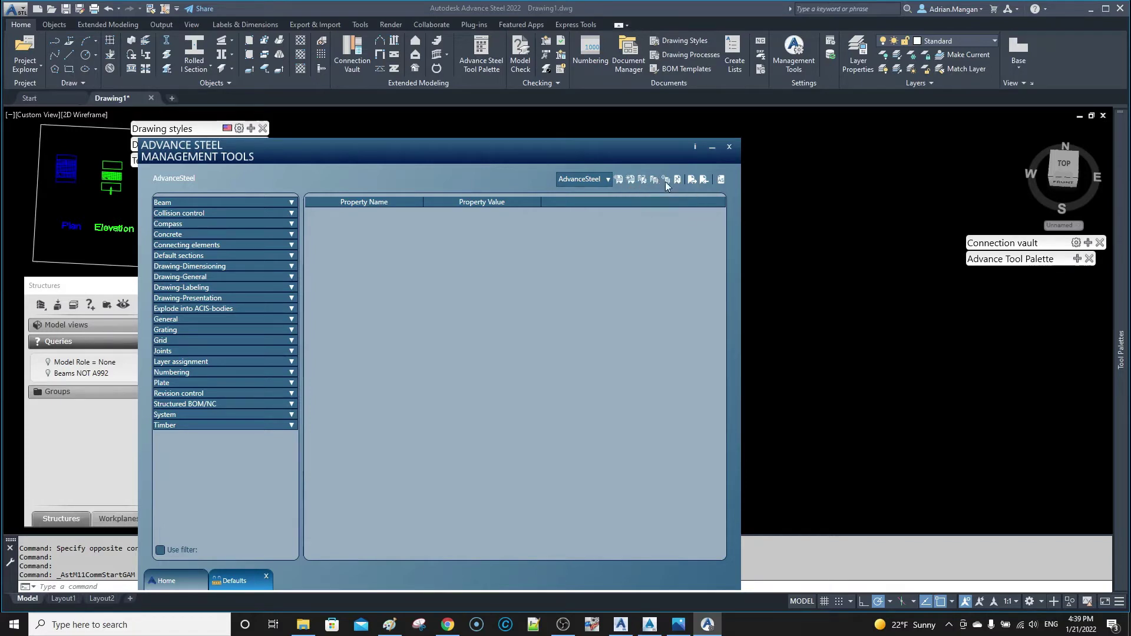
left_click(630, 180)
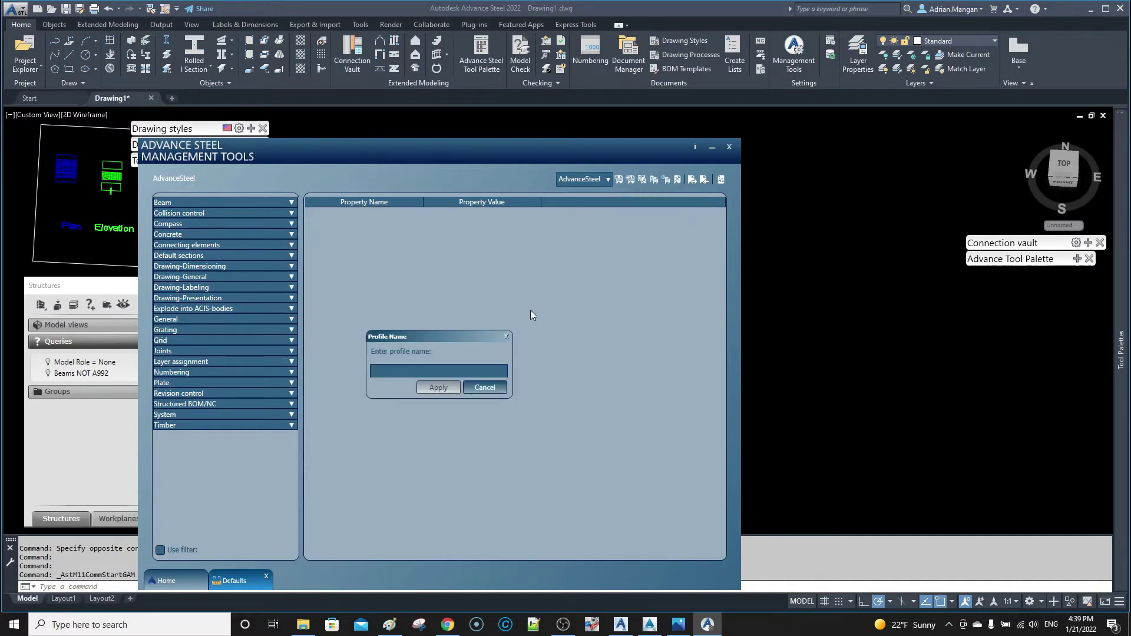
type("ad")
key("BackSpace")
key("BackSpace")
type("ADM")
left_click(439, 390)
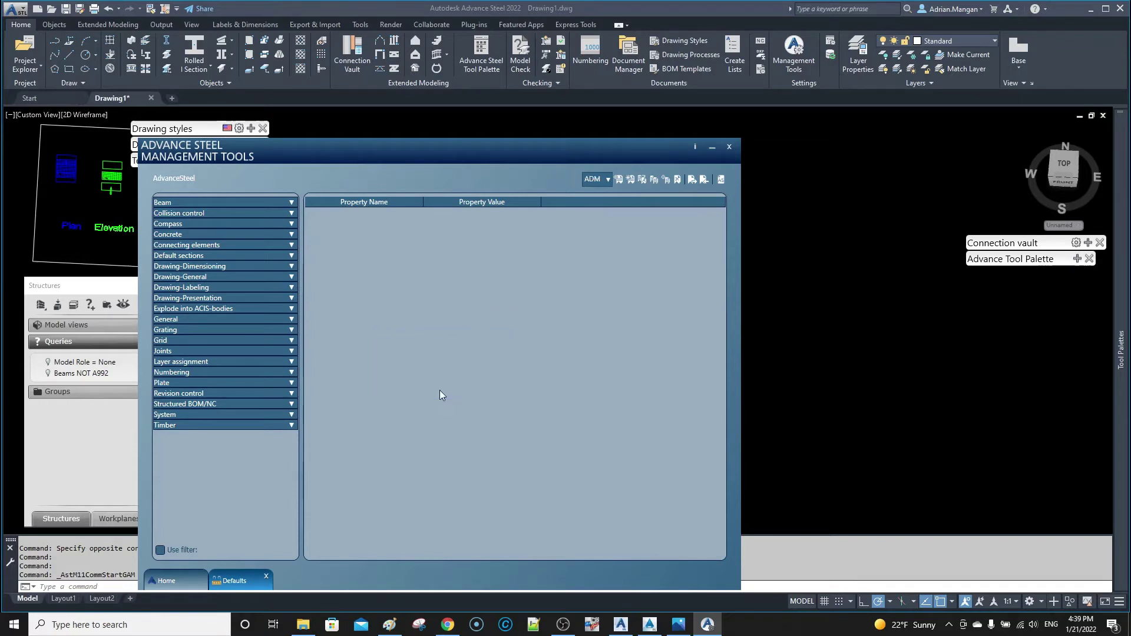
left_click(620, 179)
- Create a new database author in the Management Tools options with author key ADM and the author's full name
left_click(176, 581)
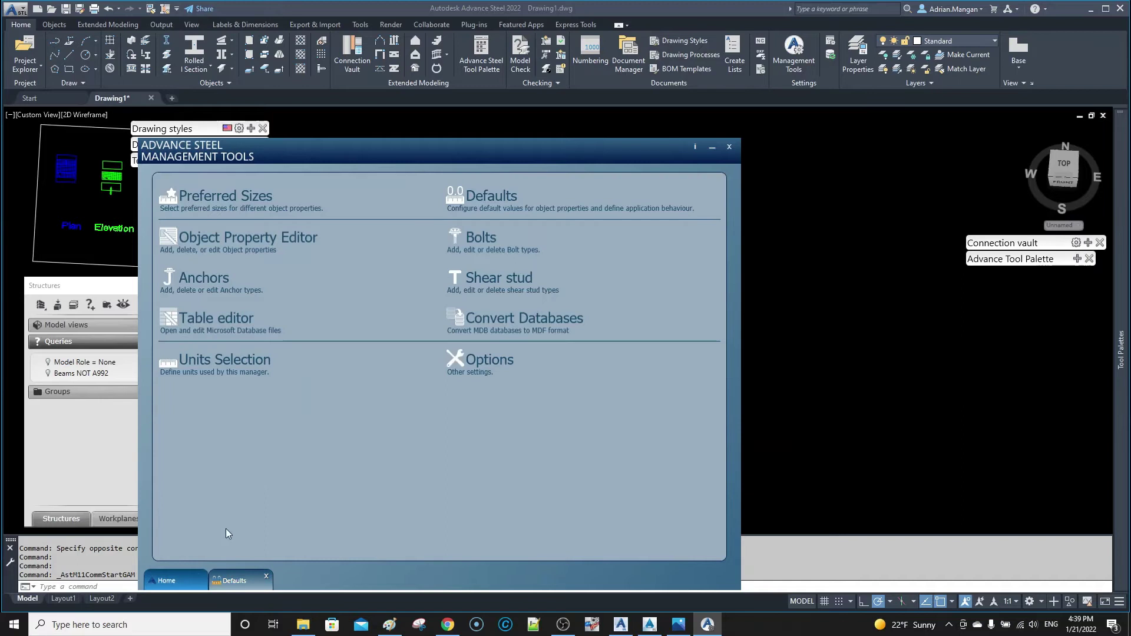
left_click(476, 361)
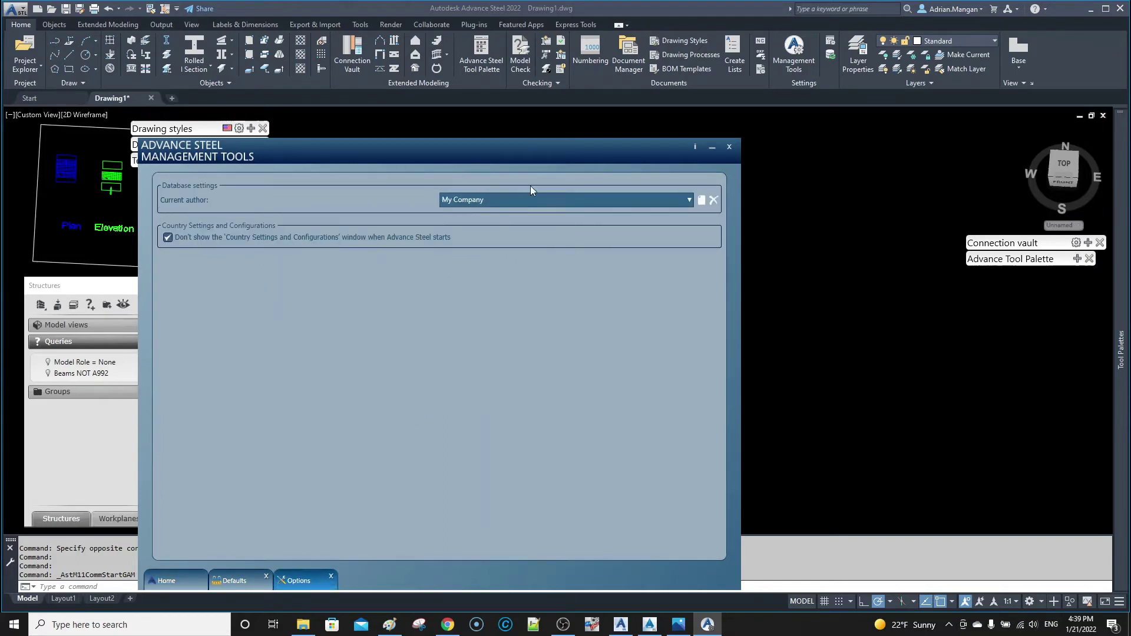
left_click(682, 201)
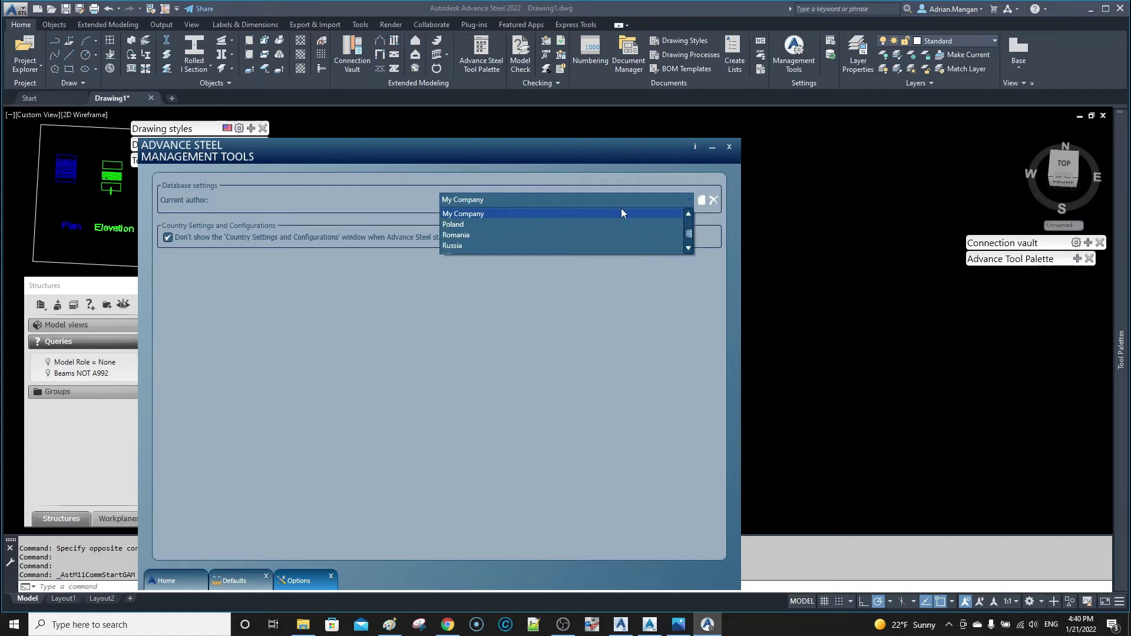
scroll(554, 227, "up", 5)
left_click(366, 200)
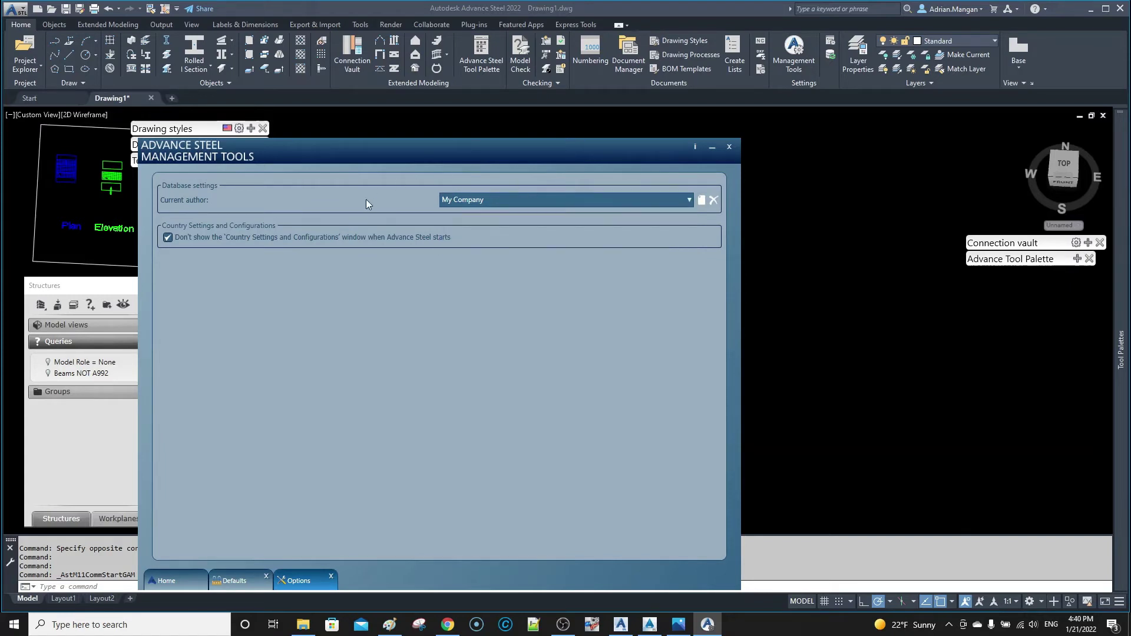
left_click(699, 202)
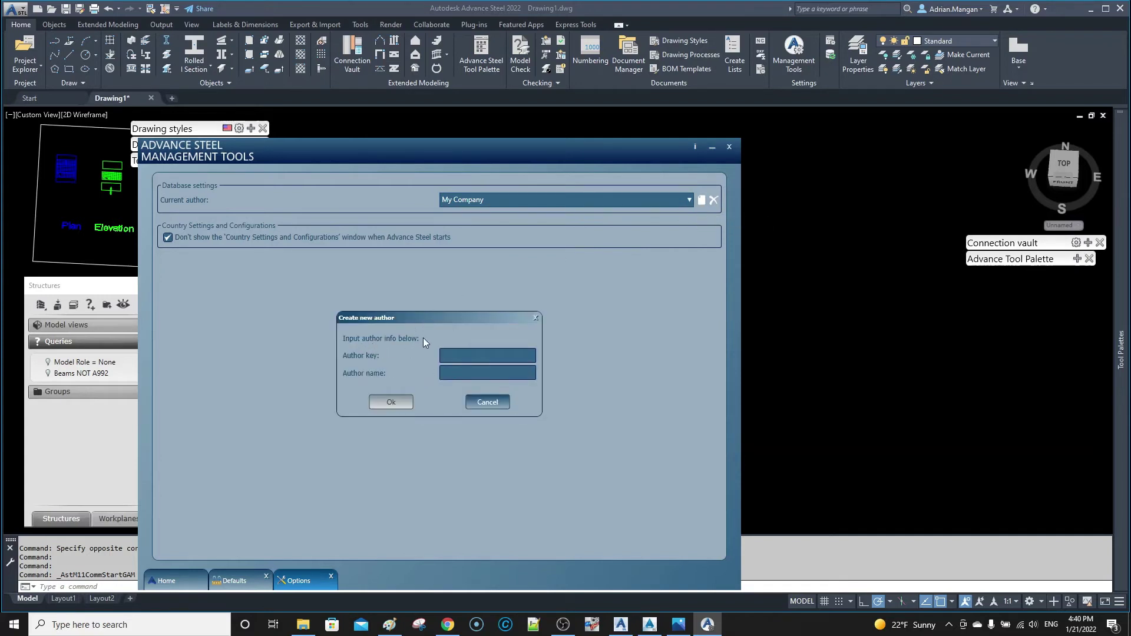
left_click(460, 354)
type("ADM")
type("Ad")
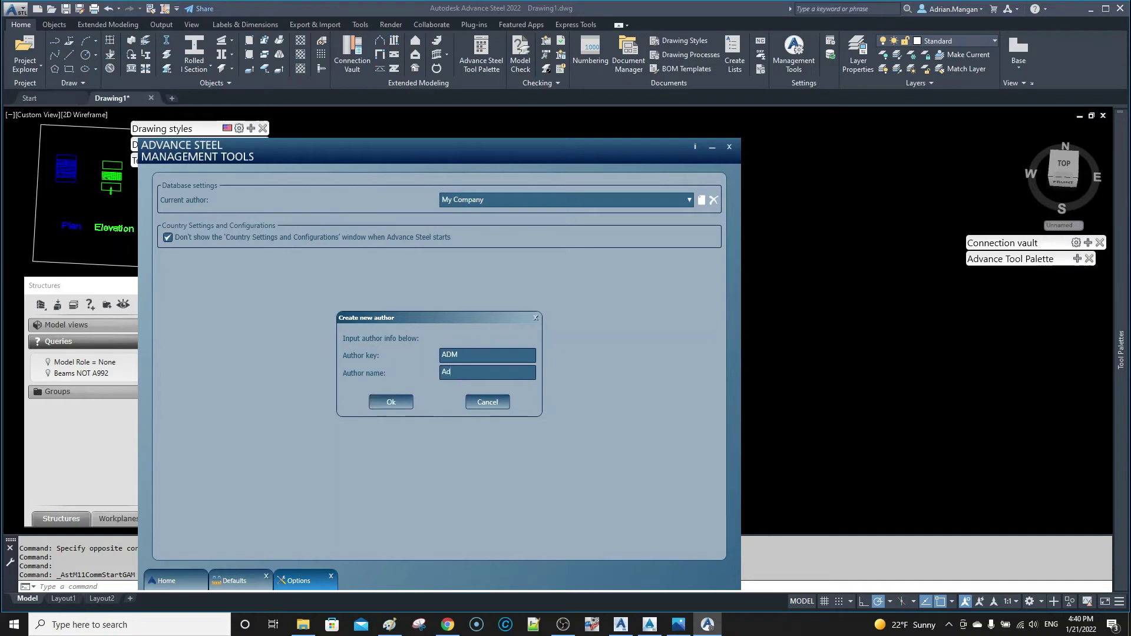
type("rian Mangan")
left_click(395, 401)
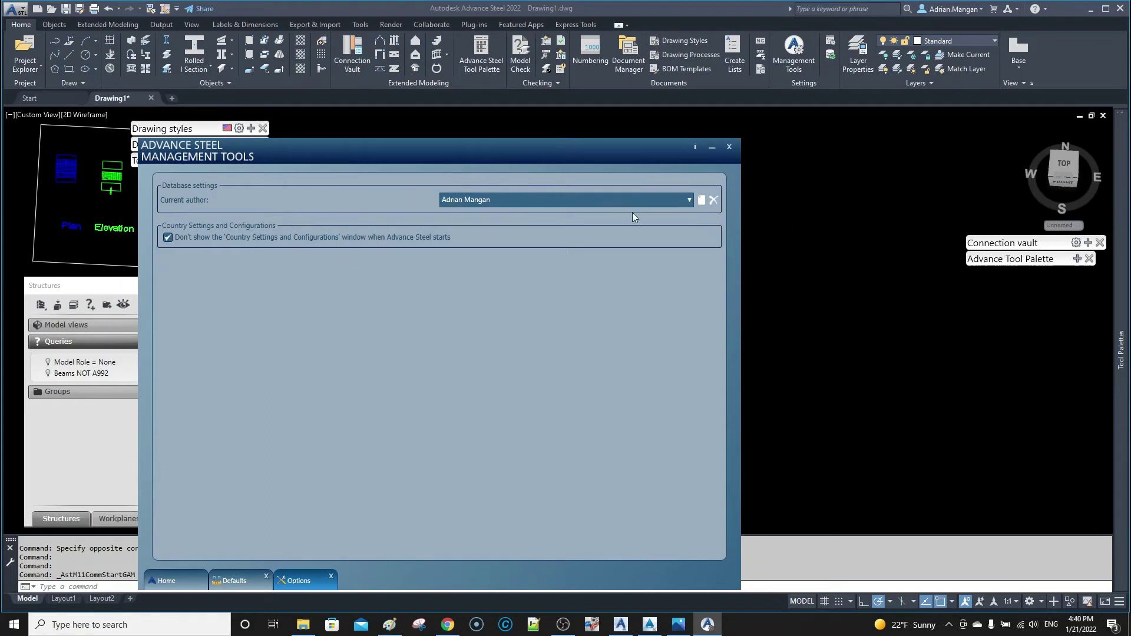
- Review the active profile in Defaults and the current author in Options, closing both pages
left_click(331, 576)
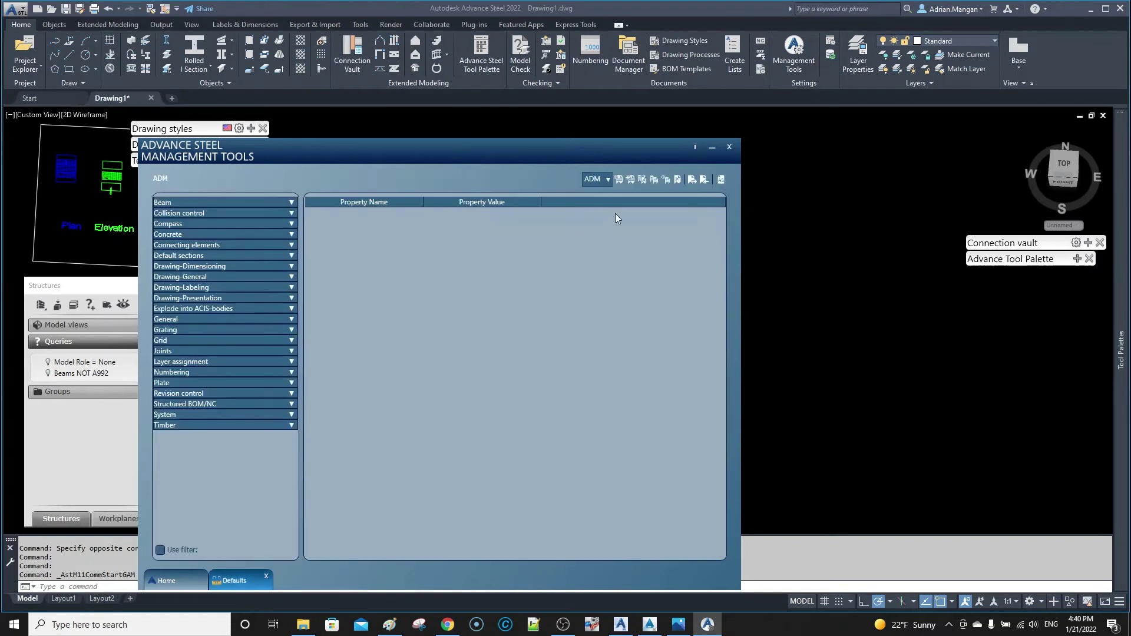
left_click(165, 584)
left_click(486, 356)
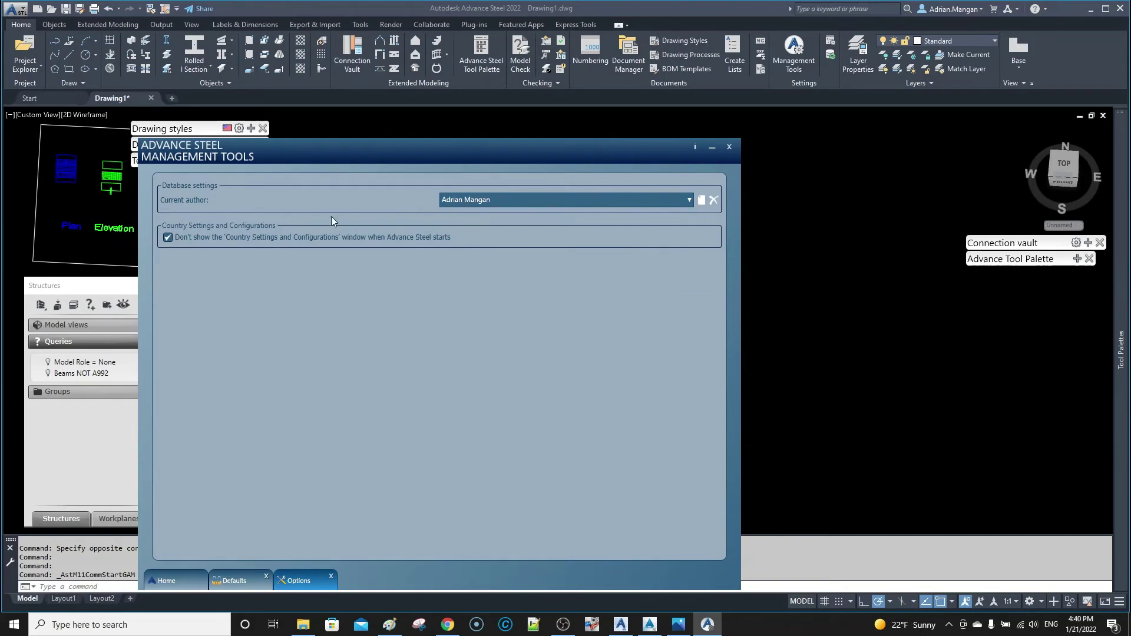
left_click(332, 578)
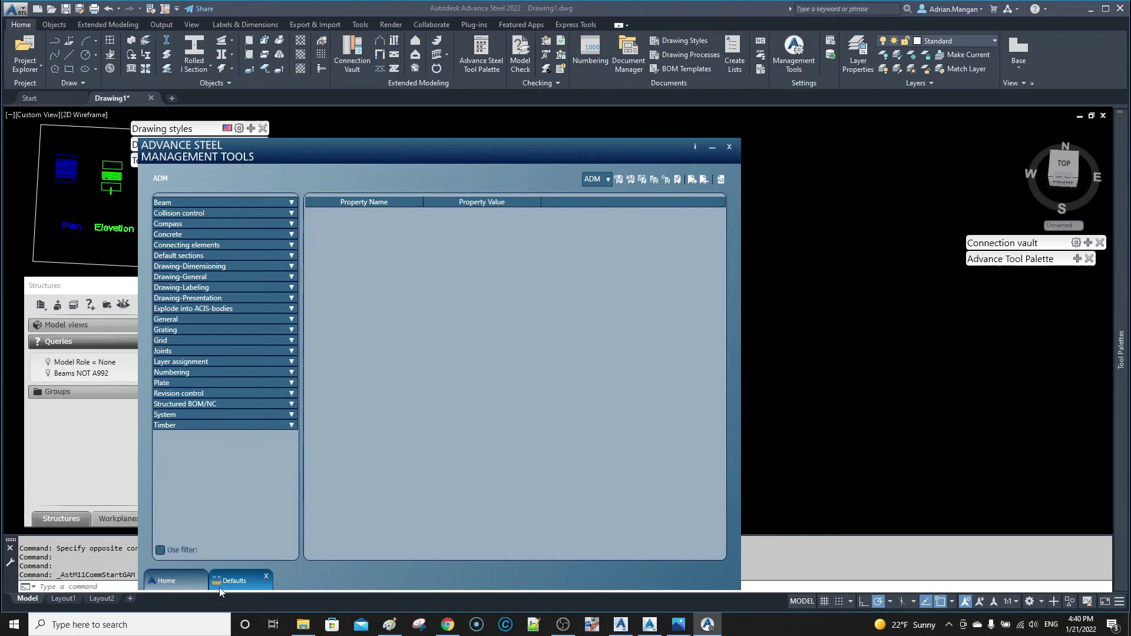
left_click(203, 583)
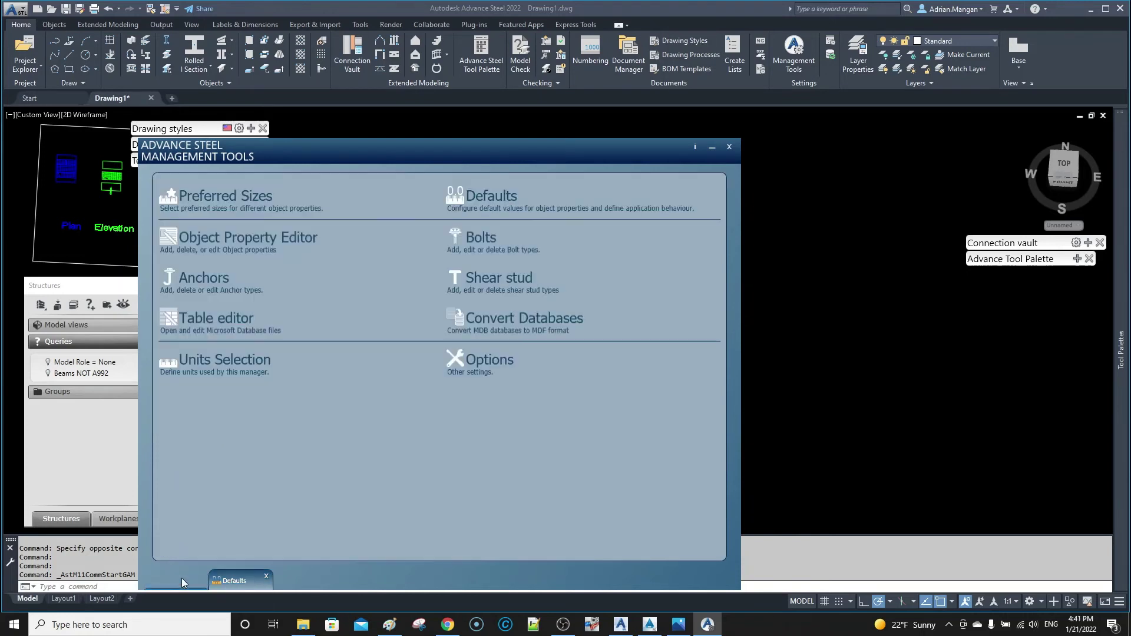
left_click(233, 582)
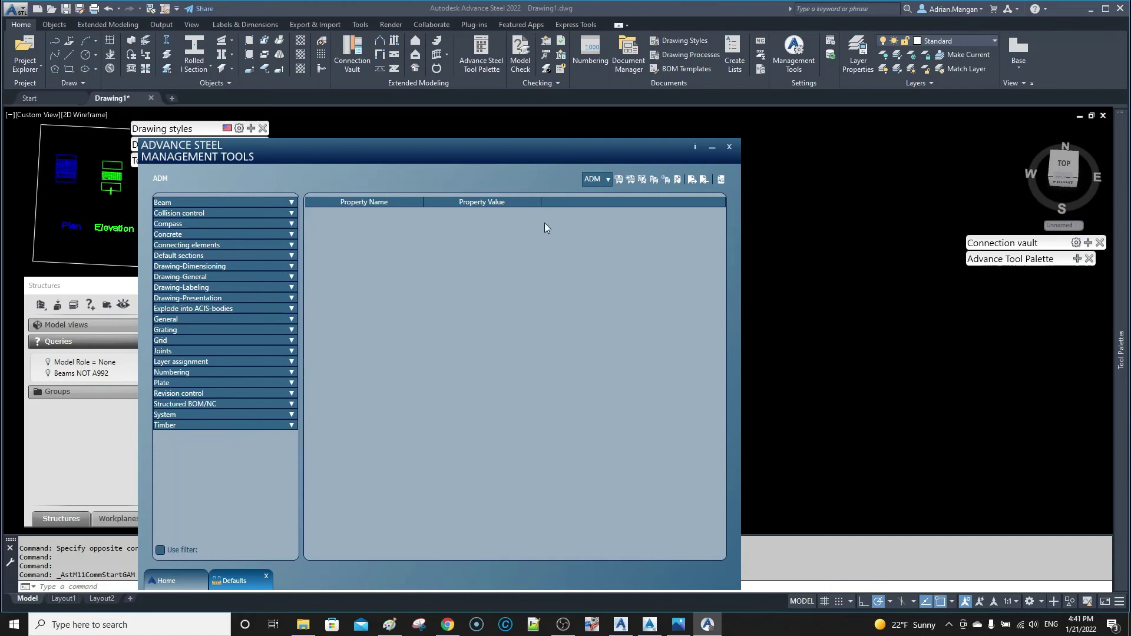
left_click(267, 576)
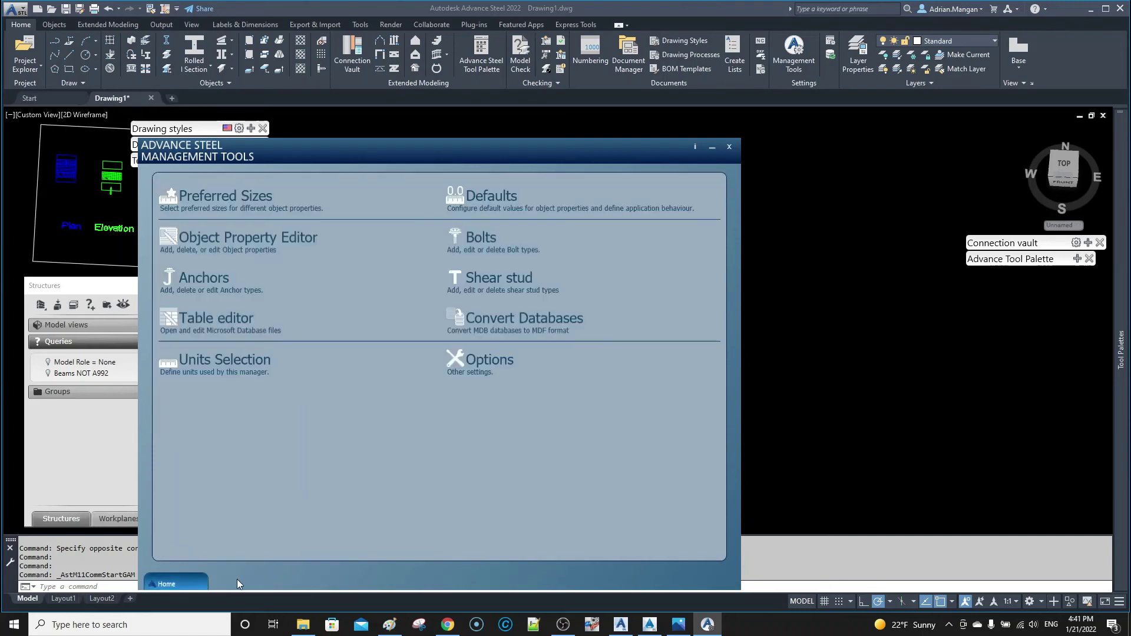
- View the Preferred Sizes page, restart Management Tools and check the current author in Options
left_click(242, 200)
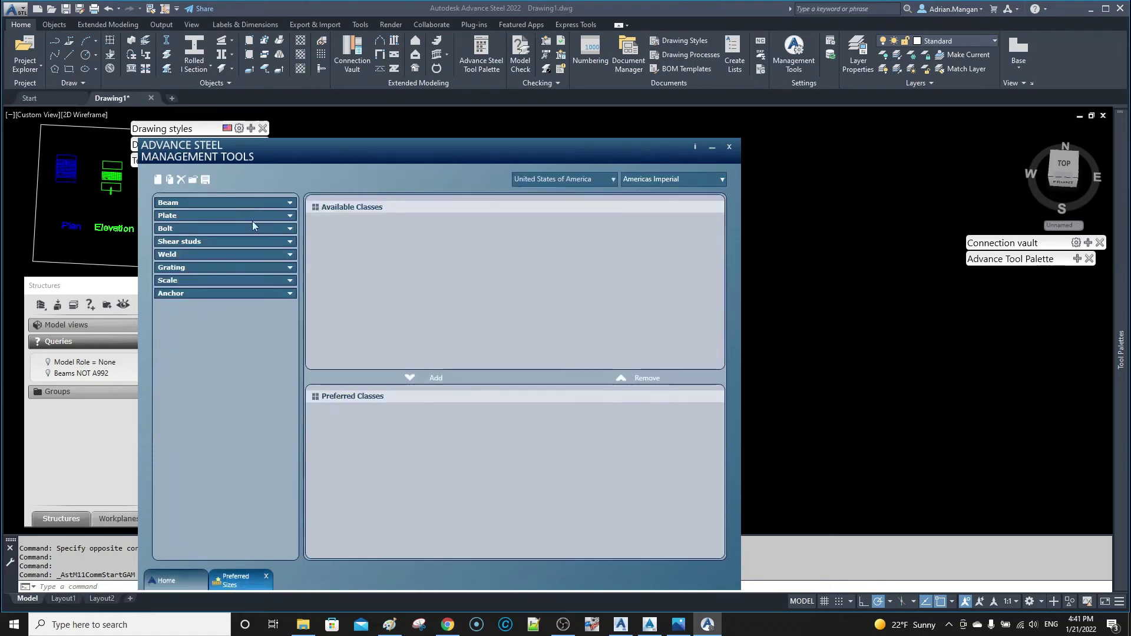
left_click(729, 147)
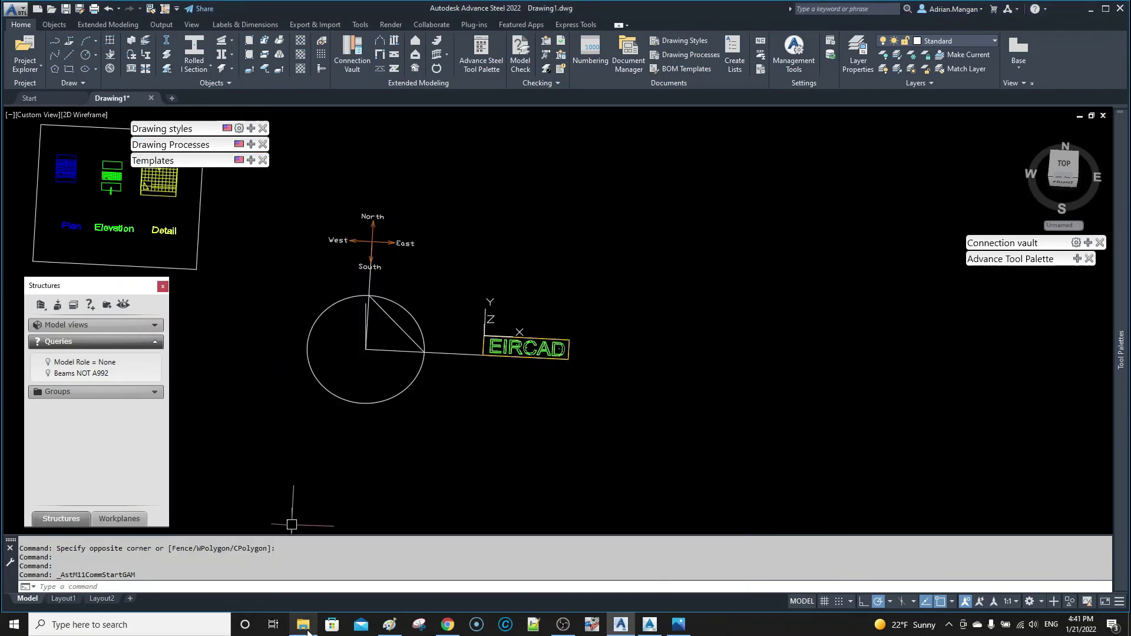
left_click(798, 64)
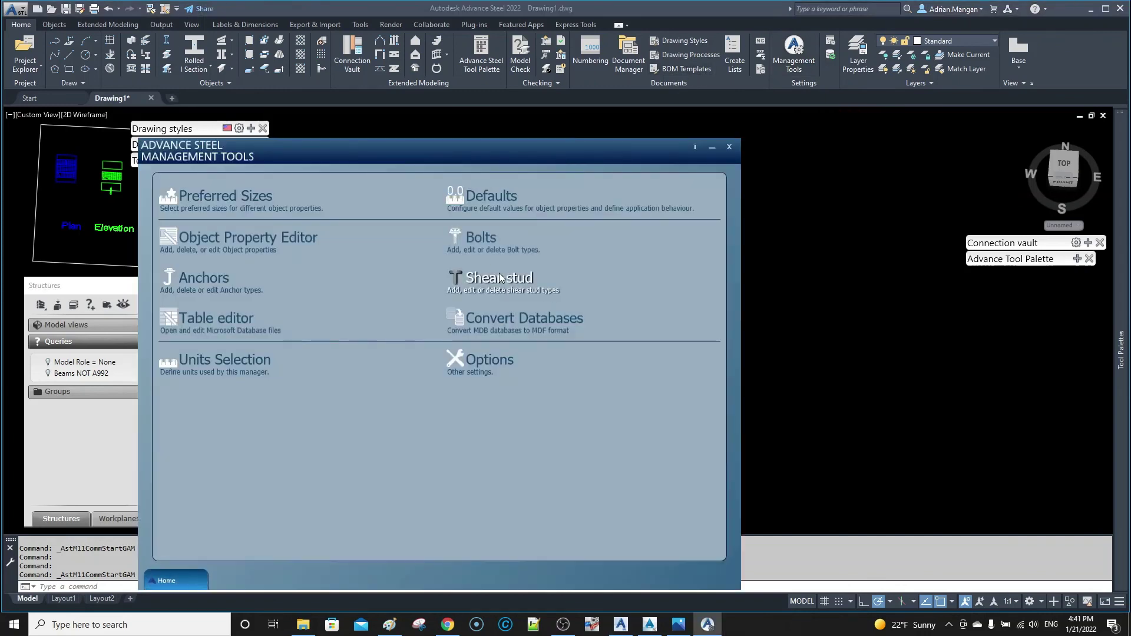
left_click(480, 366)
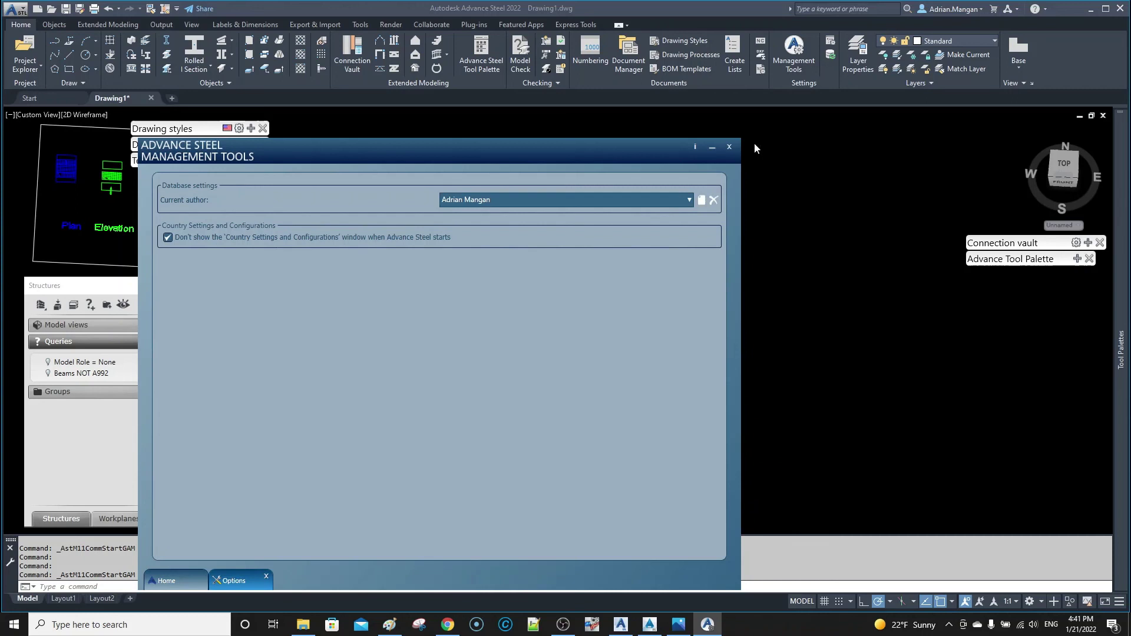
left_click(729, 148)
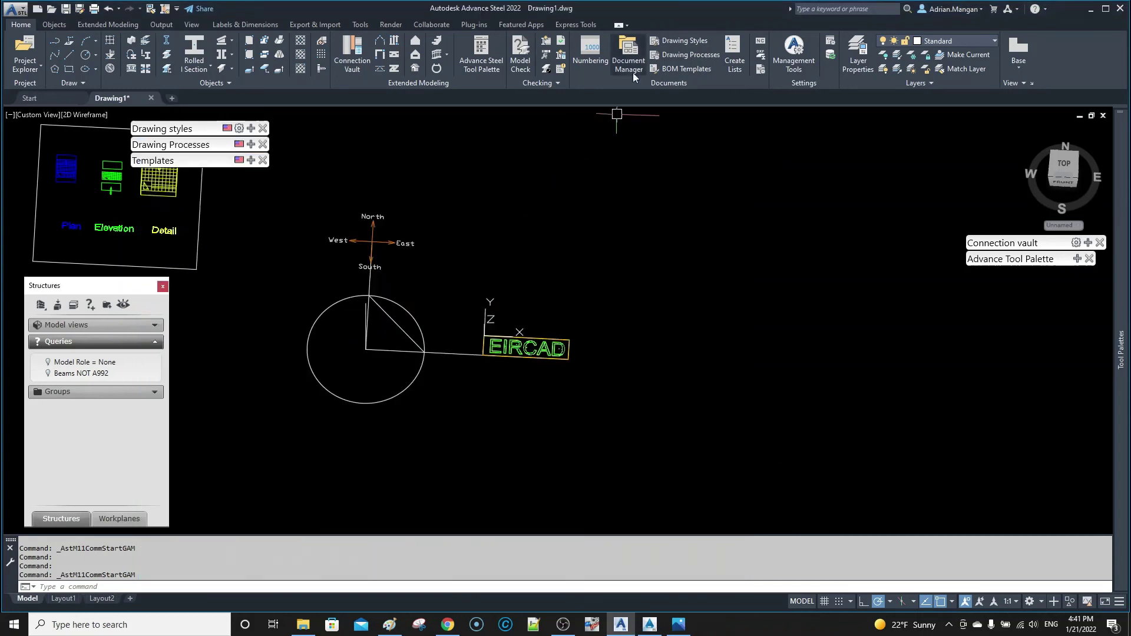
- Reopen Management Tools
left_click(782, 43)
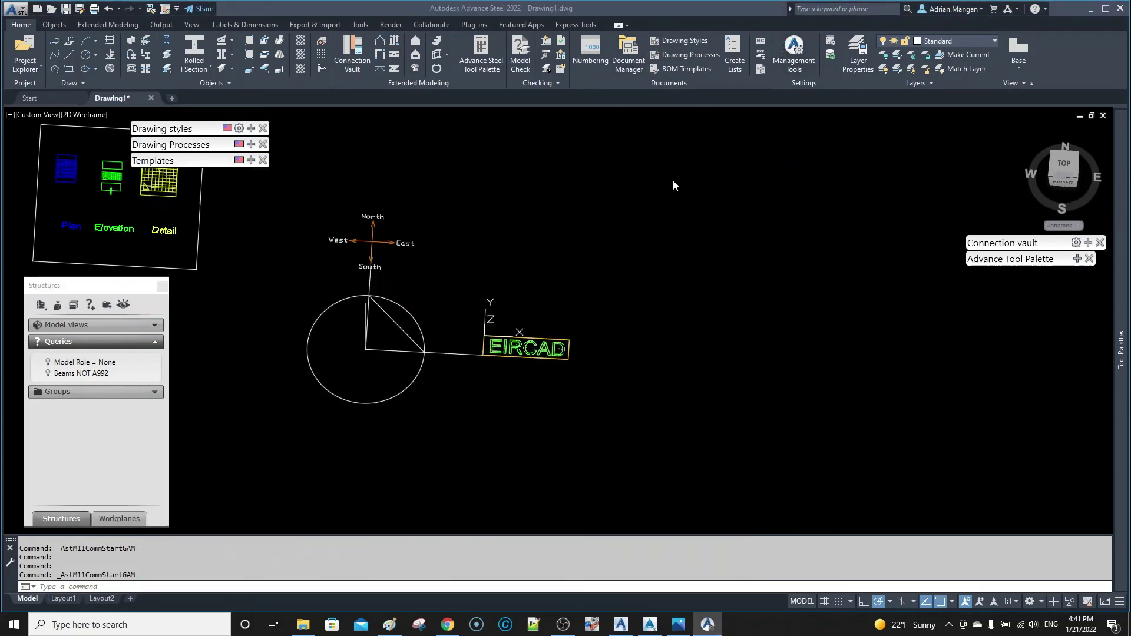